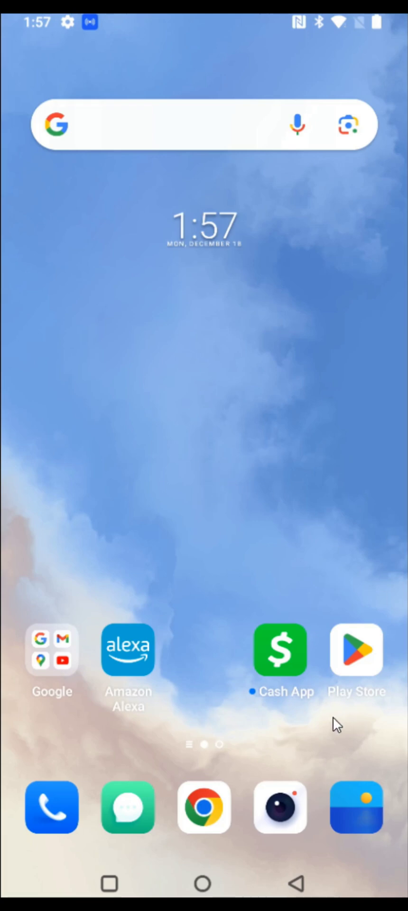
Search the Play Store for 'Google home', install the Google Home app, then return to the home screen.
{"action": "left_click", "coordinate": [355, 707]}
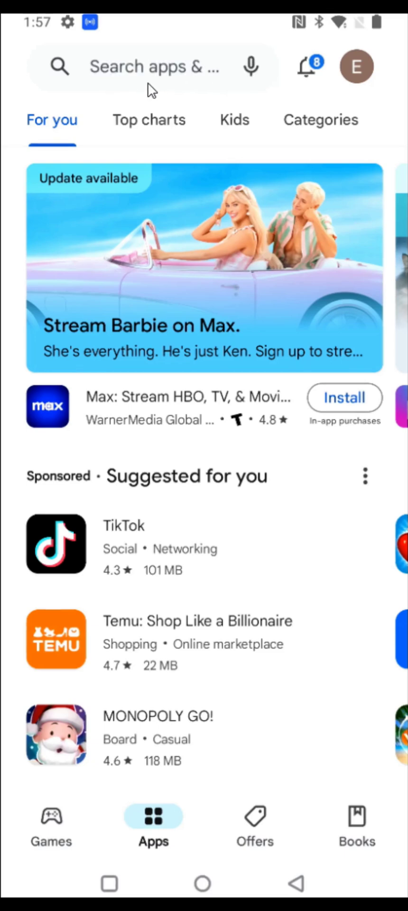
{"action": "left_click", "coordinate": [148, 83]}
{"action": "type", "text": "Google home"}
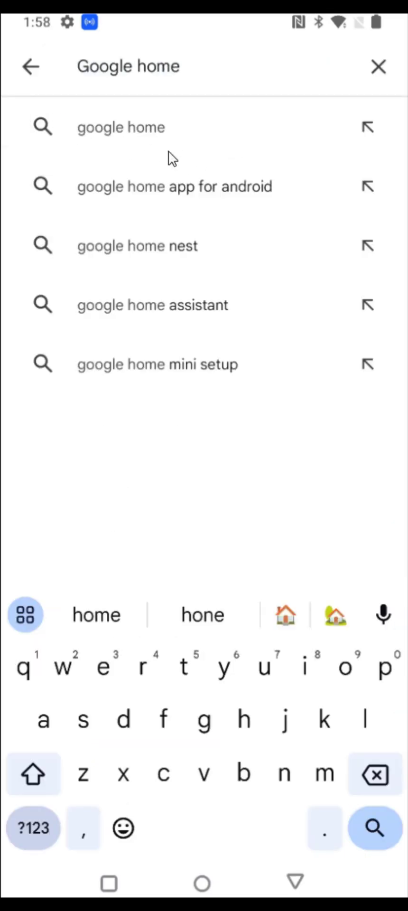
{"action": "left_click", "coordinate": [163, 150]}
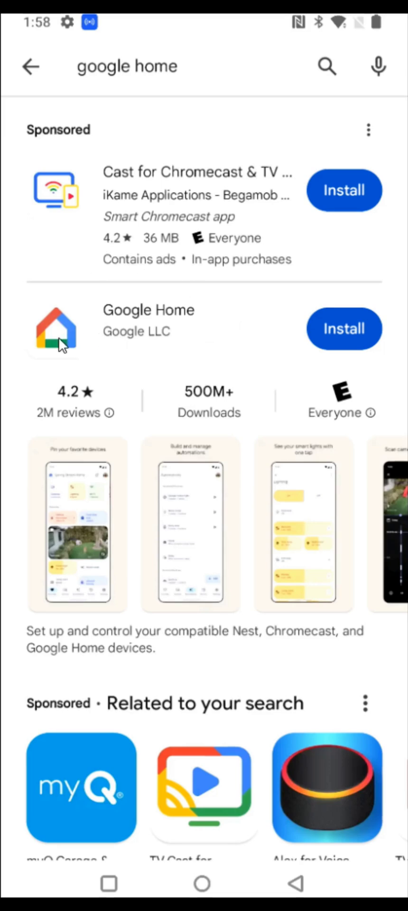
{"action": "left_click", "coordinate": [335, 343]}
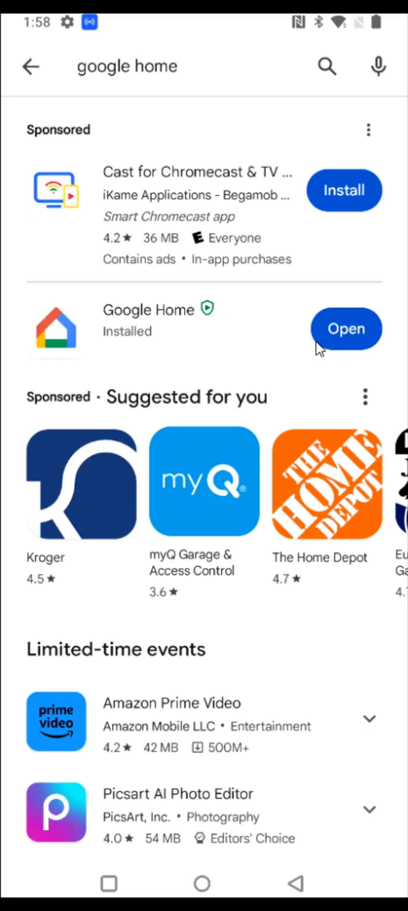
{"action": "key", "text": "alt+h"}
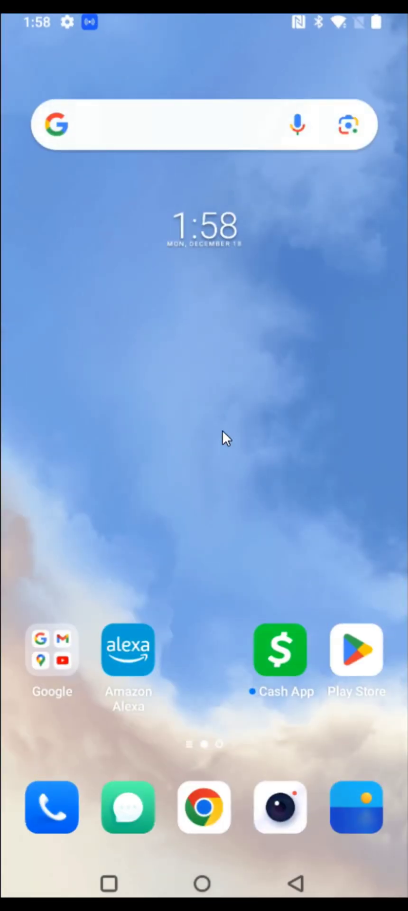
Find the Google Home icon in the app drawer and place it between Amazon Alexa and Cash App.
{"action": "scroll", "coordinate": [223, 430], "scroll_direction": "right", "scroll_amount": 1}
{"action": "scroll", "coordinate": [223, 431], "scroll_direction": "left", "scroll_amount": 1}
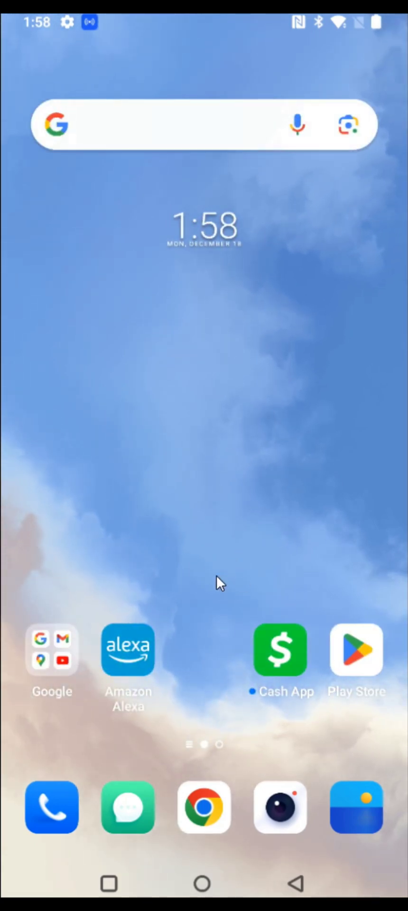
{"action": "scroll", "coordinate": [215, 575], "scroll_direction": "down", "scroll_amount": 5}
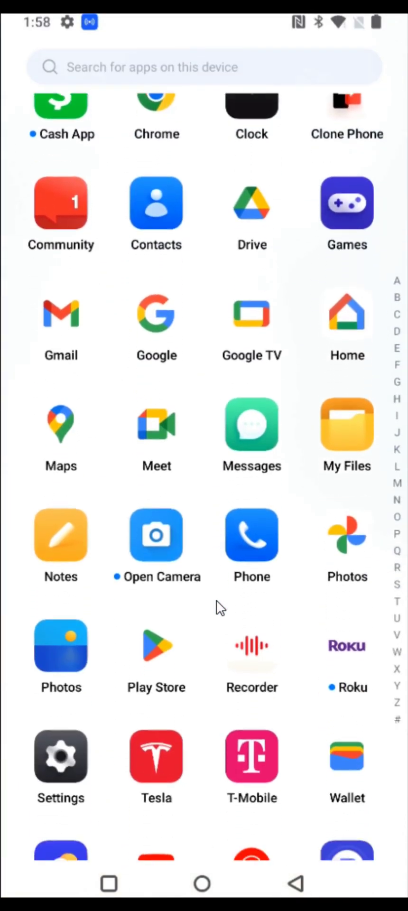
{"action": "scroll", "coordinate": [217, 600], "scroll_direction": "up", "scroll_amount": 2}
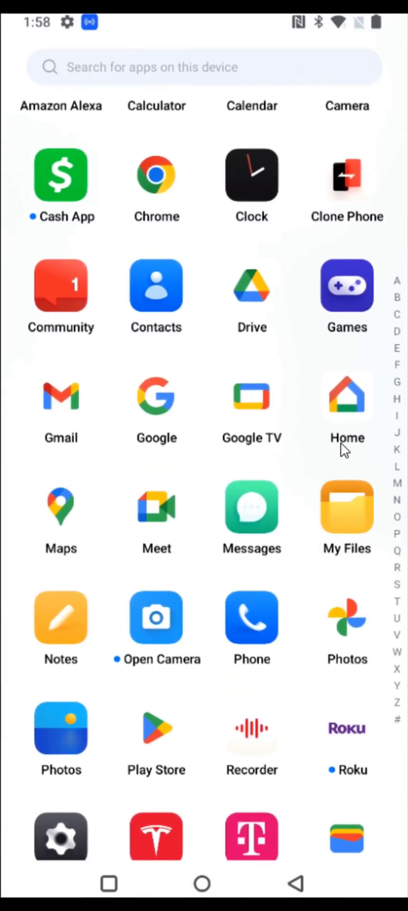
{"action": "left_click", "coordinate": [343, 441]}
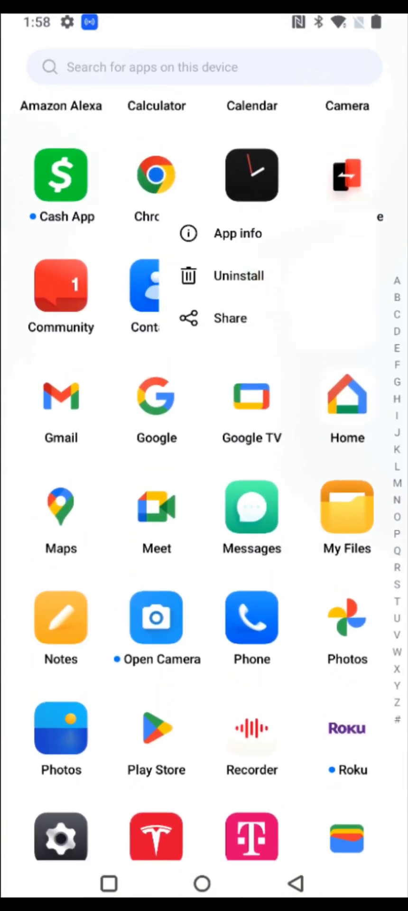
{"action": "left_click_drag", "start_coordinate": [346, 399], "coordinate": [214, 623]}
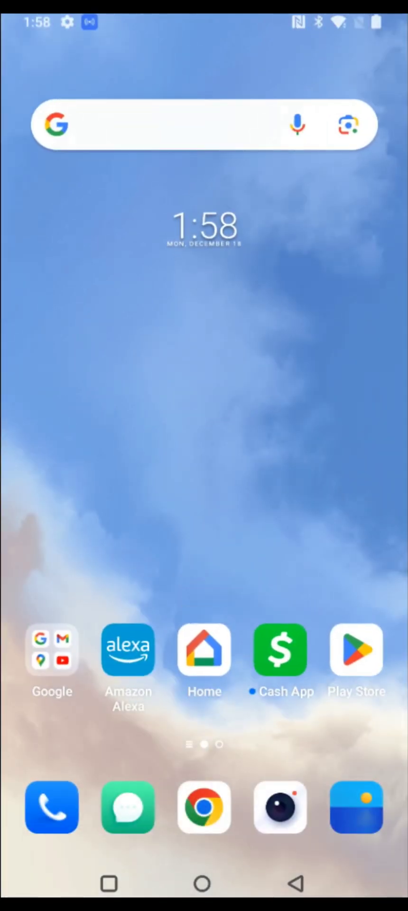
Launch Google Home and start setup with the phone's already signed-in Google account.
{"action": "left_click", "coordinate": [203, 700]}
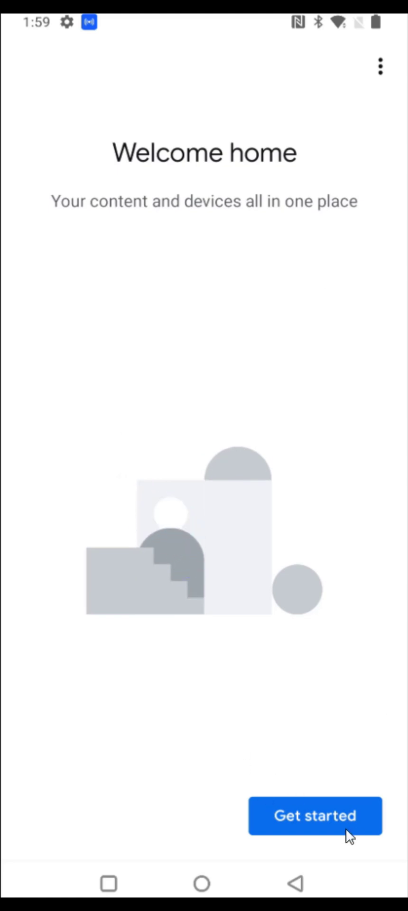
{"action": "left_click", "coordinate": [299, 831]}
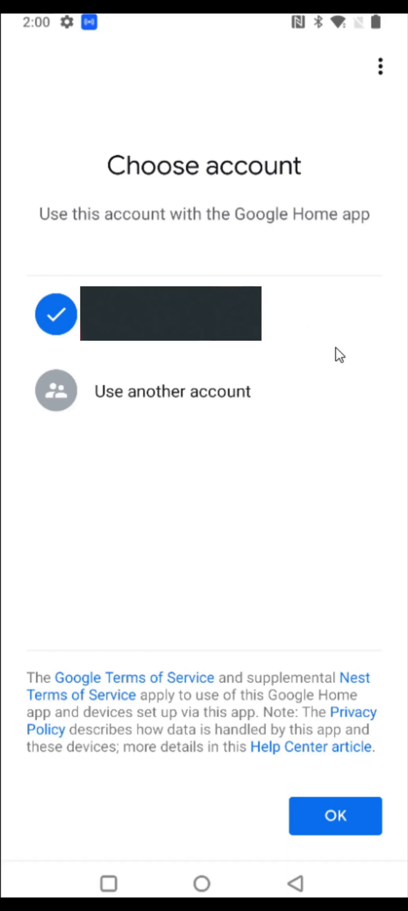
{"action": "left_click", "coordinate": [334, 825]}
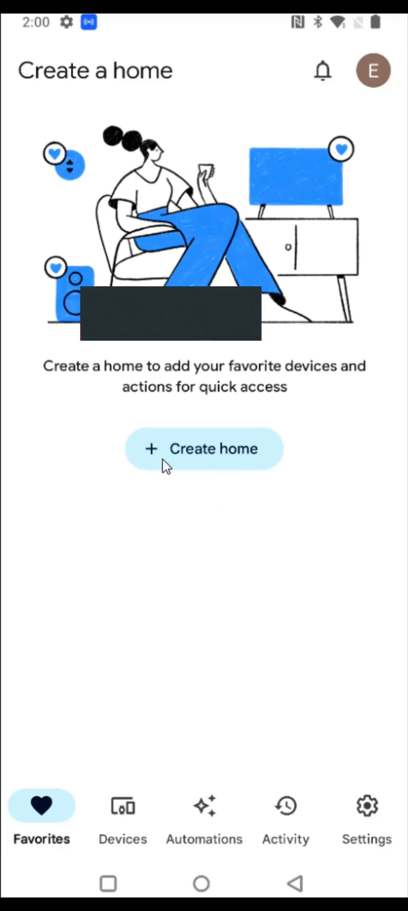
Create a home nicknamed 'E's Home' and skip the home address step.
{"action": "left_click", "coordinate": [212, 465]}
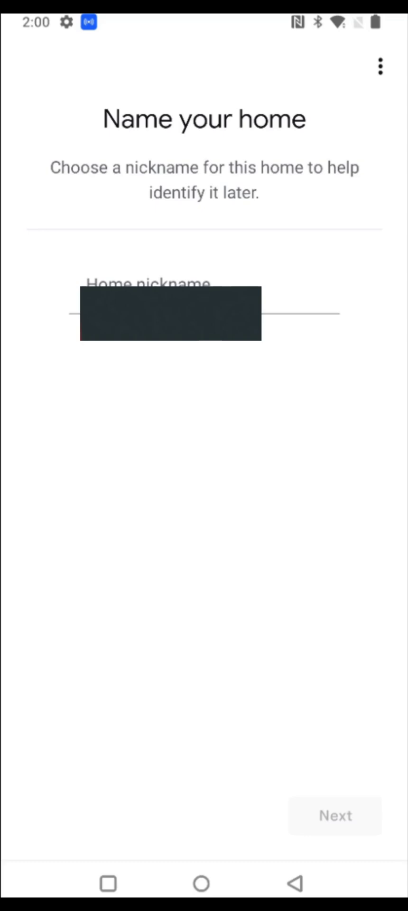
{"action": "left_click", "coordinate": [328, 821]}
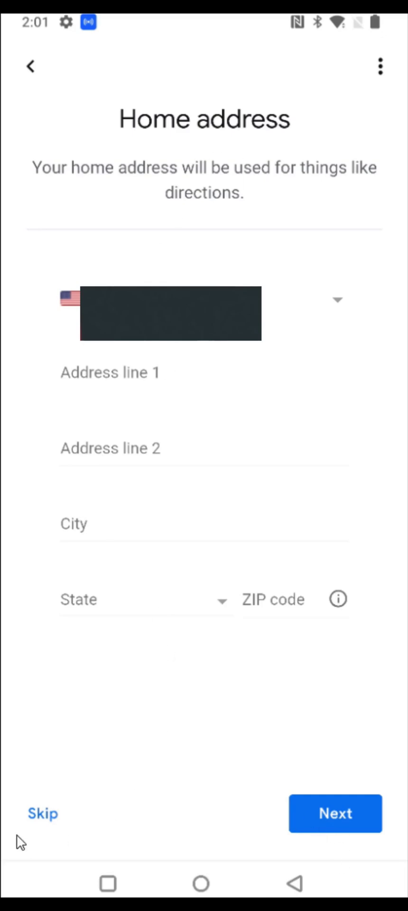
{"action": "left_click", "coordinate": [53, 829]}
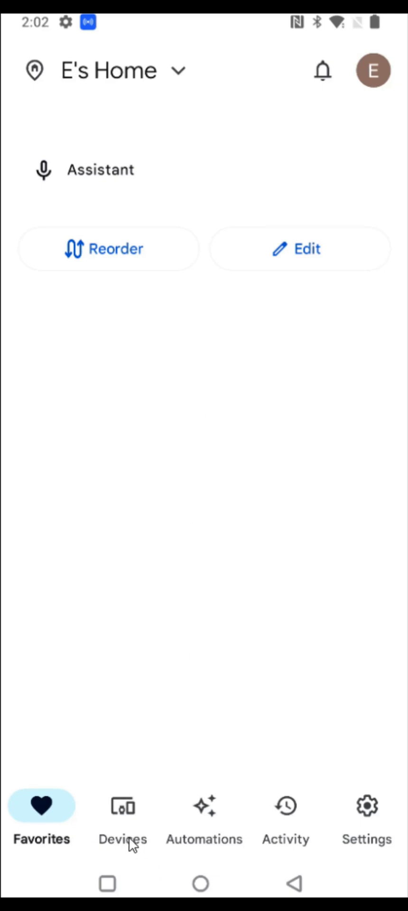
Set up a new device in E's Home, allowing location access while using the app.
{"action": "left_click", "coordinate": [120, 847]}
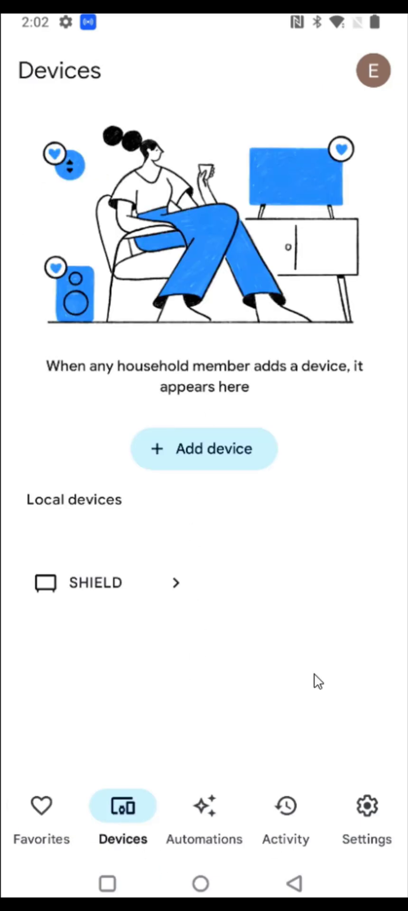
{"action": "left_click", "coordinate": [207, 459]}
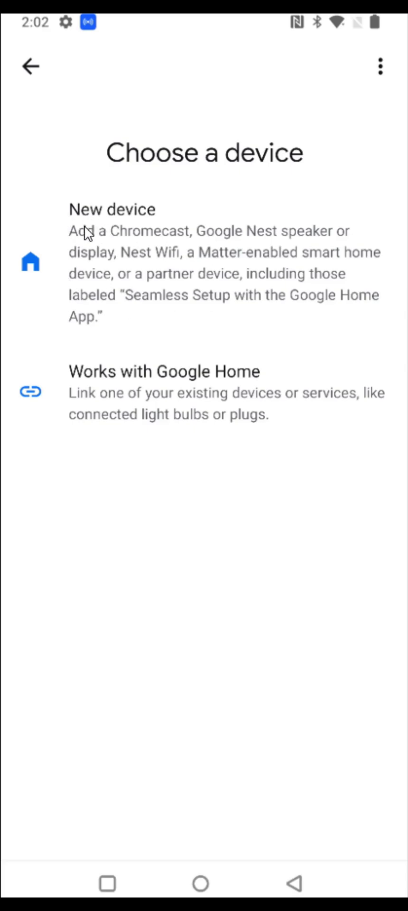
{"action": "left_click", "coordinate": [102, 287]}
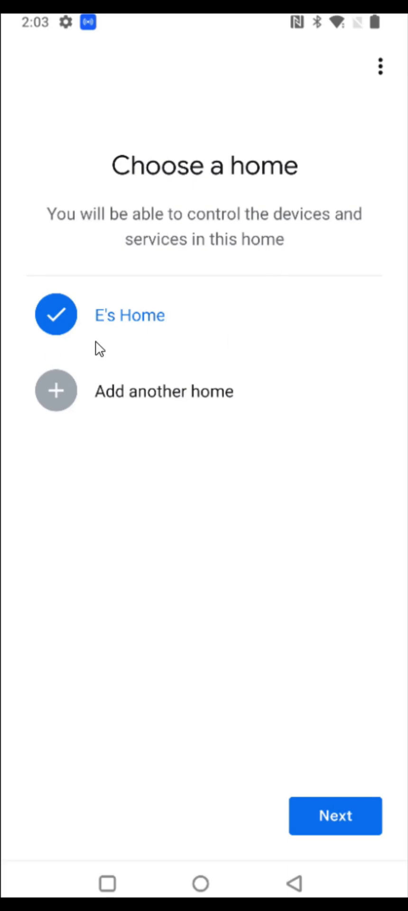
{"action": "left_click", "coordinate": [328, 827]}
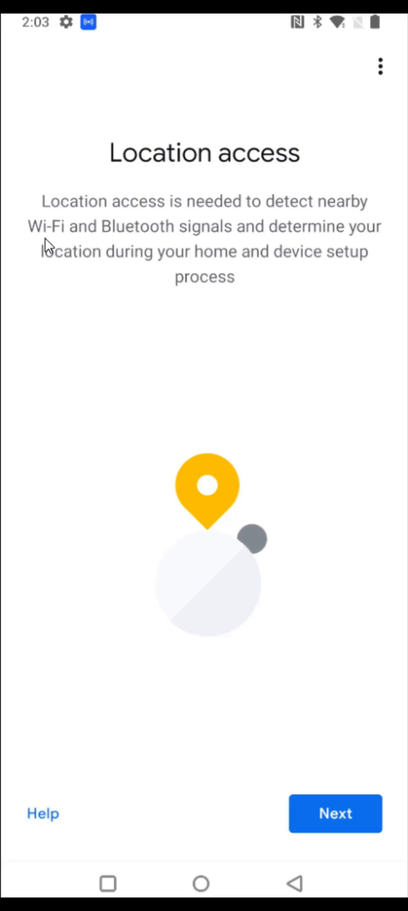
{"action": "left_click", "coordinate": [323, 831]}
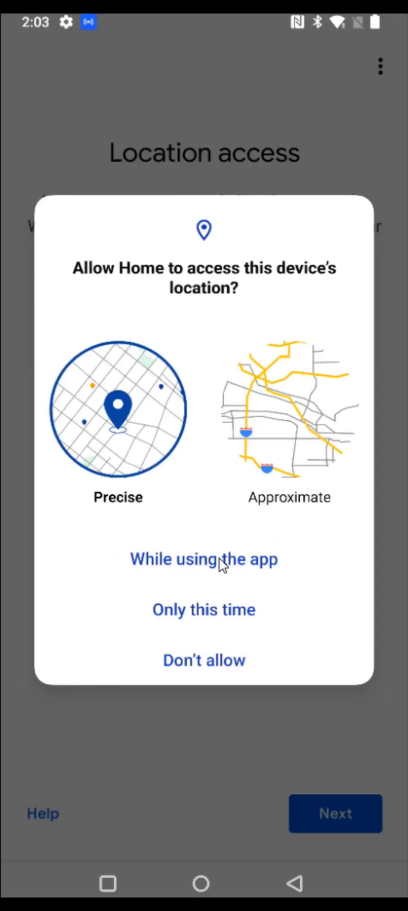
{"action": "left_click", "coordinate": [222, 576]}
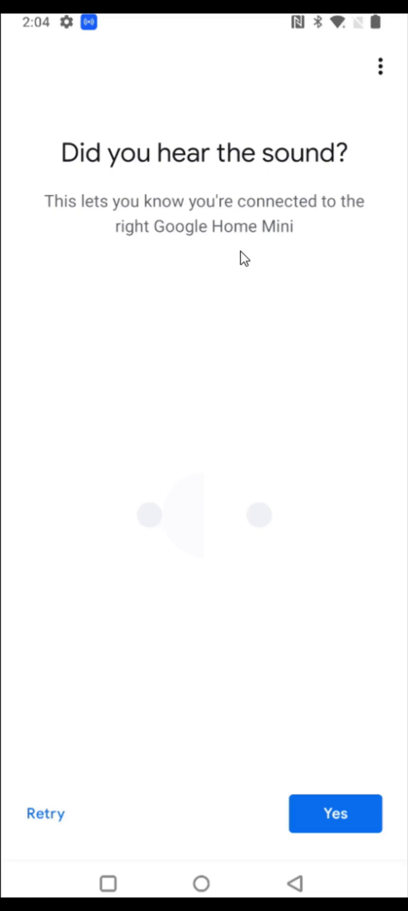
Confirm the test sound was heard, accept the legal terms and answer the usage-stats question.
{"action": "left_click", "coordinate": [330, 825]}
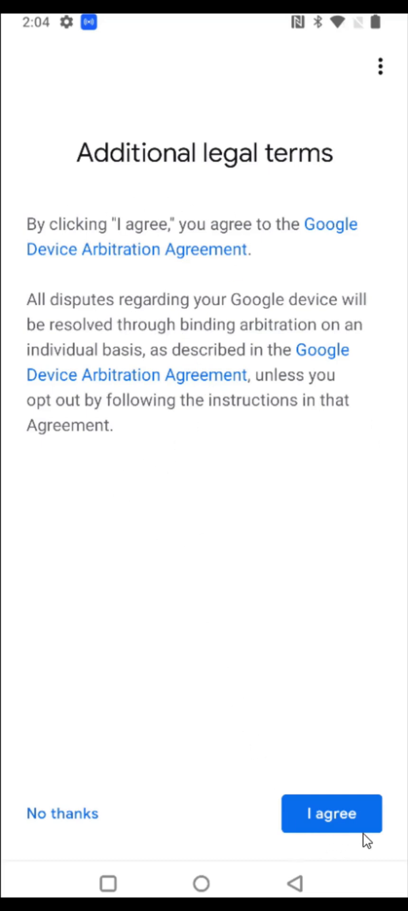
{"action": "left_click", "coordinate": [328, 828]}
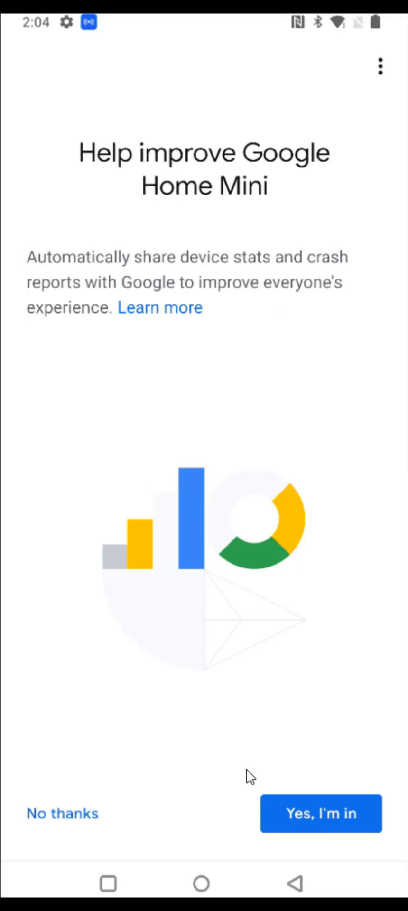
{"action": "left_click", "coordinate": [85, 832]}
Assign the Google Home Mini to the Living Room.
{"action": "scroll", "coordinate": [239, 408], "scroll_direction": "down", "scroll_amount": 10}
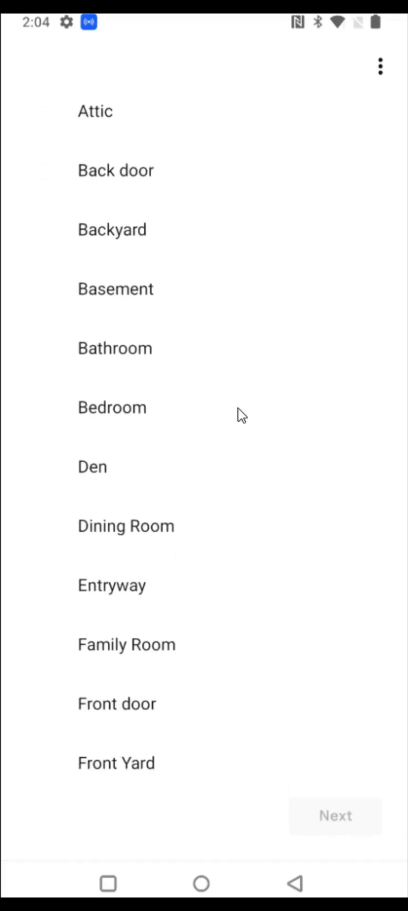
{"action": "scroll", "coordinate": [238, 409], "scroll_direction": "down", "scroll_amount": 6}
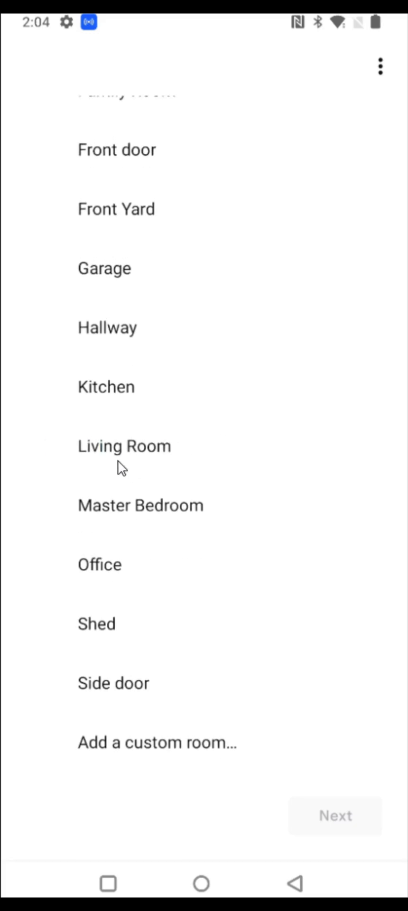
{"action": "left_click", "coordinate": [118, 455]}
{"action": "left_click", "coordinate": [313, 815]}
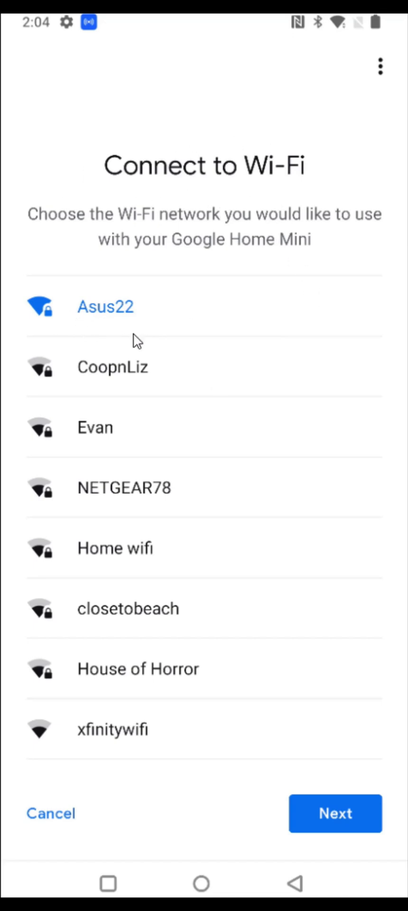
Join the Google Home Mini to the Asus22 network using its Wi-Fi password.
{"action": "left_click", "coordinate": [340, 827]}
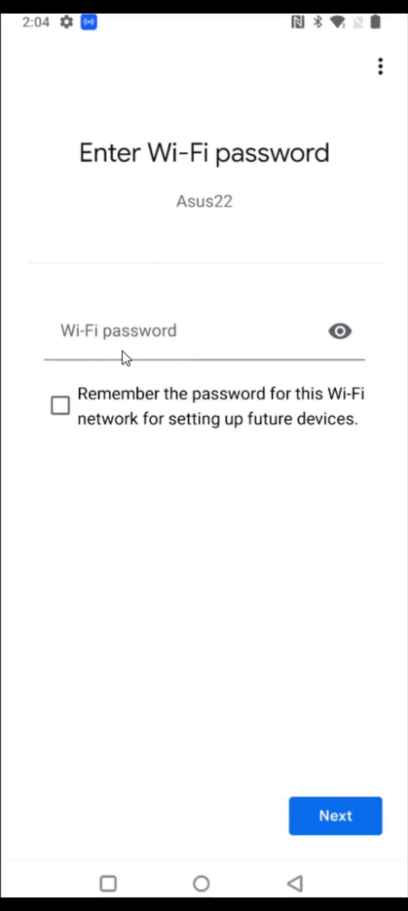
{"action": "left_click", "coordinate": [331, 825]}
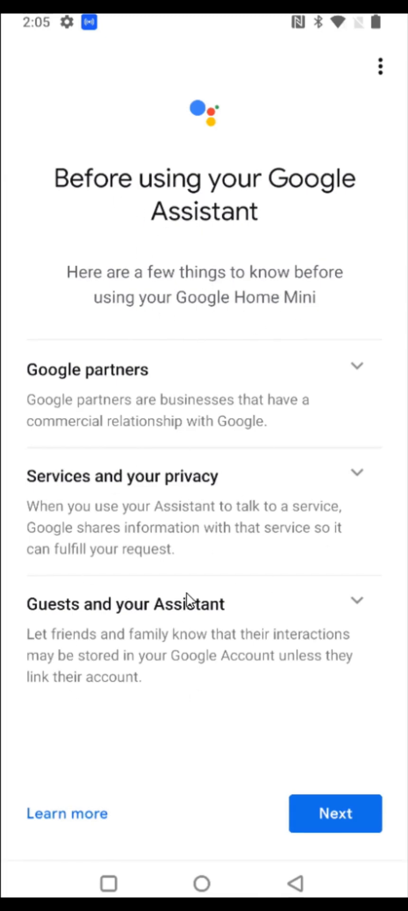
Complete Assistant setup, skipping Voice Match and declining to save audio recordings.
{"action": "left_click", "coordinate": [342, 827]}
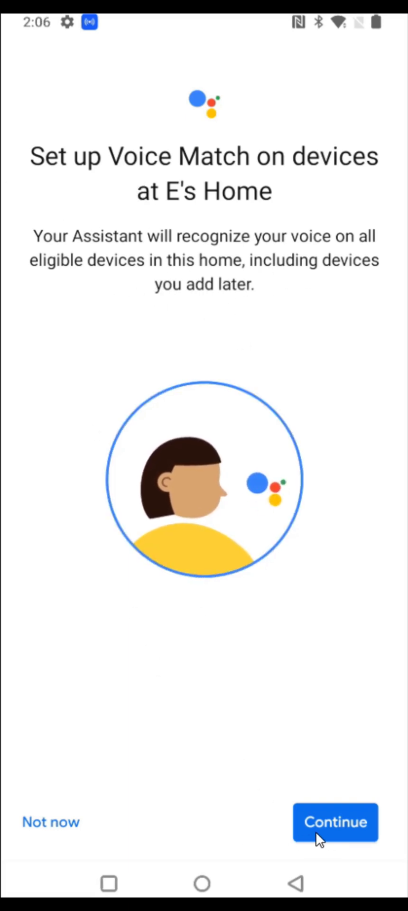
{"action": "left_click", "coordinate": [74, 825]}
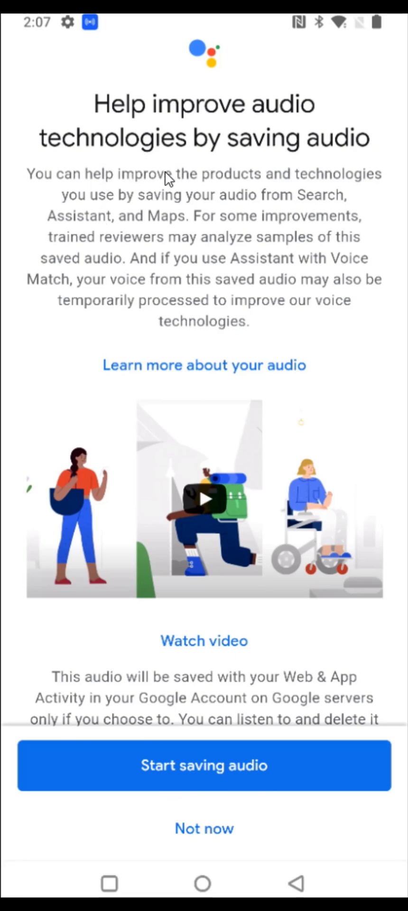
{"action": "left_click", "coordinate": [193, 843]}
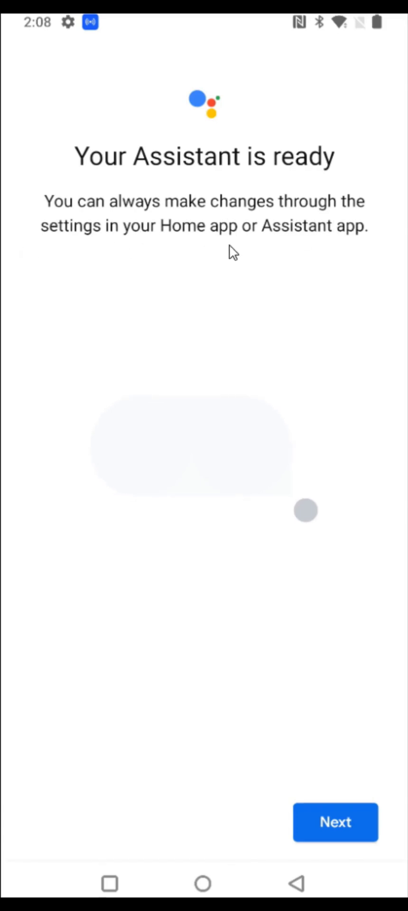
{"action": "left_click", "coordinate": [330, 827]}
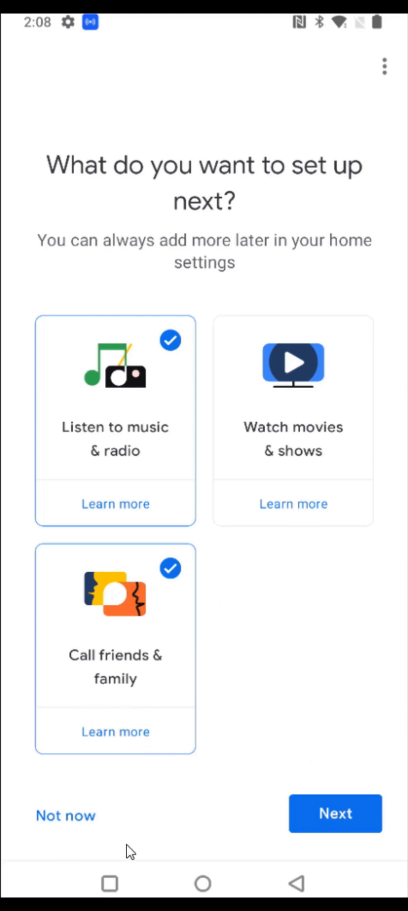
Keep the music and calling options and finish setting up the Living Room speaker.
{"action": "left_click", "coordinate": [59, 815]}
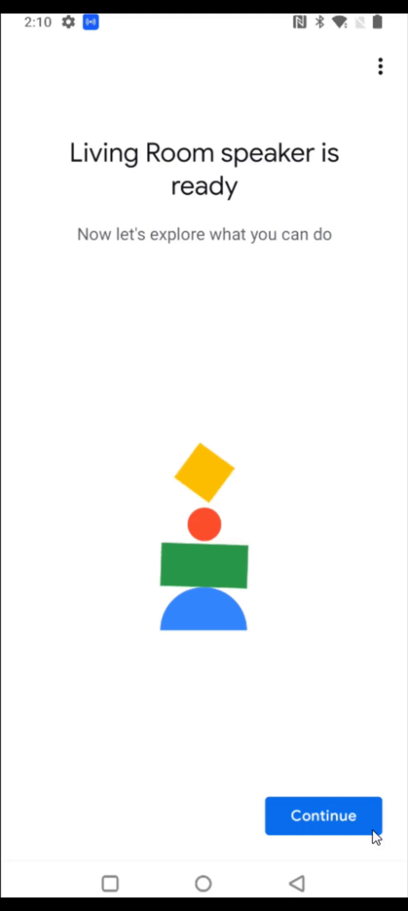
{"action": "left_click", "coordinate": [331, 827]}
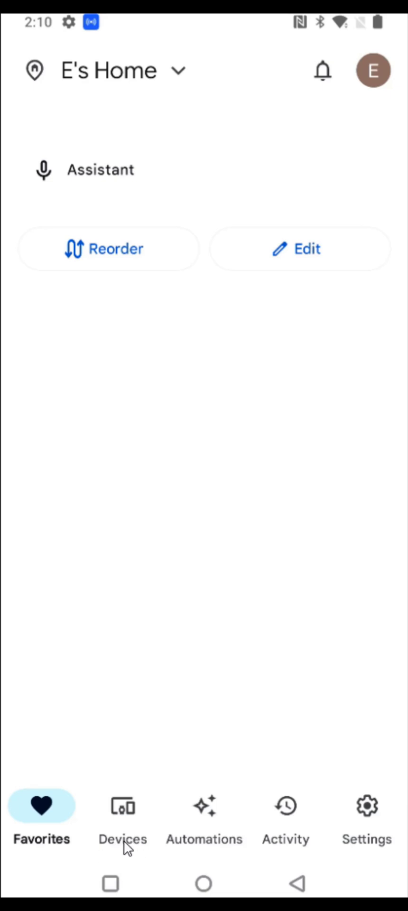
Check the Living Room speaker's controls at 54% volume, then return to the Devices list.
{"action": "left_click", "coordinate": [105, 848]}
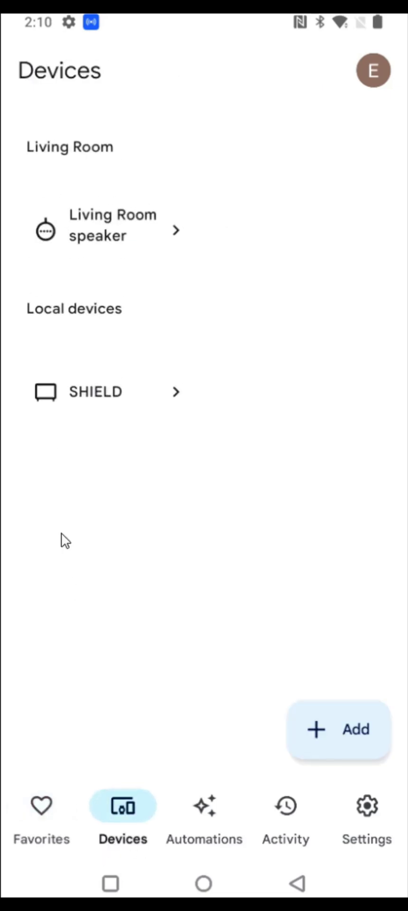
{"action": "left_click", "coordinate": [116, 253]}
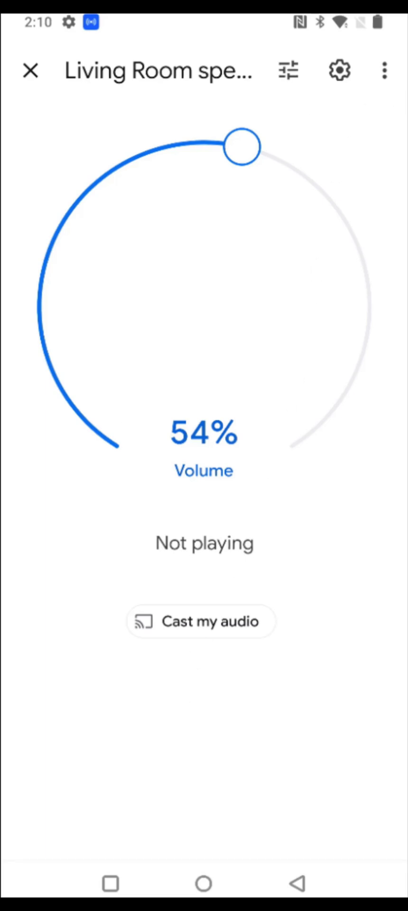
{"action": "key", "text": "Escape"}
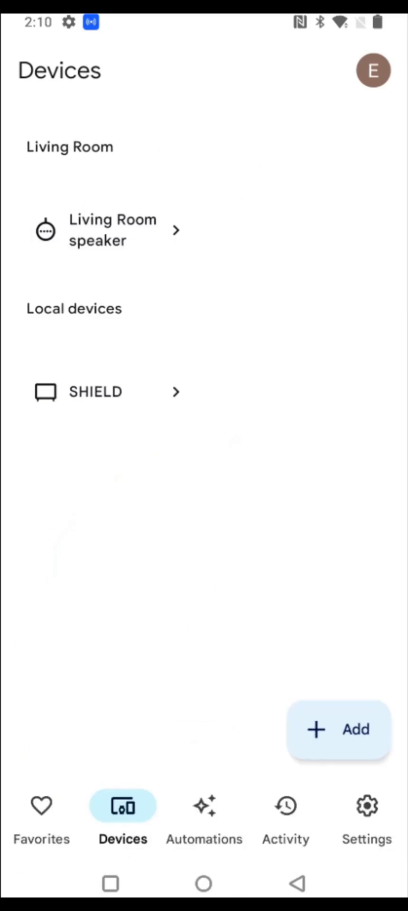